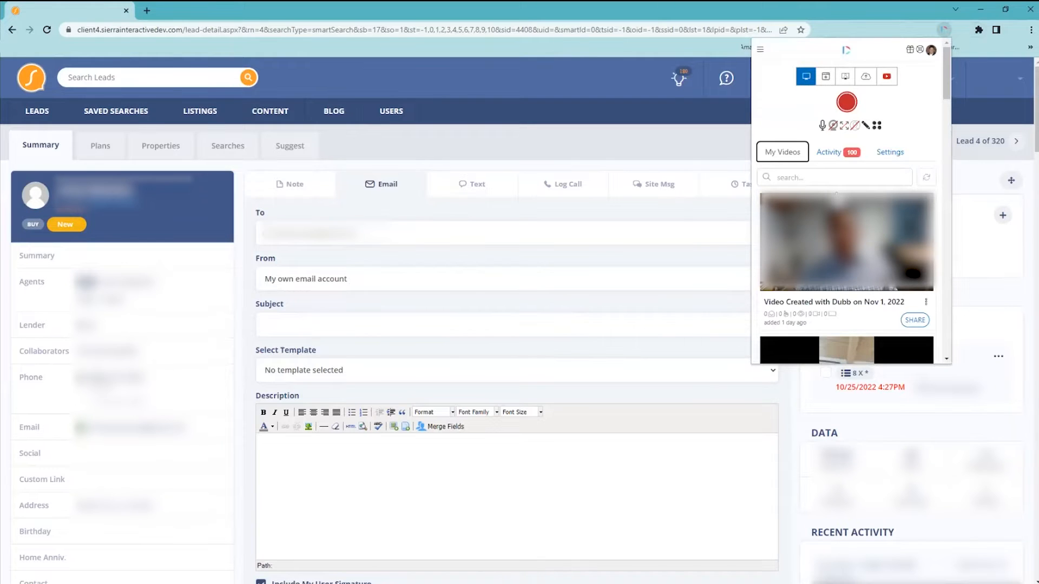
Step: Copy the newest Dubb video for email, optimized for Sierra Interactive, and paste it into the lead's email description
{"action": "left_click", "coordinate": [913, 318]}
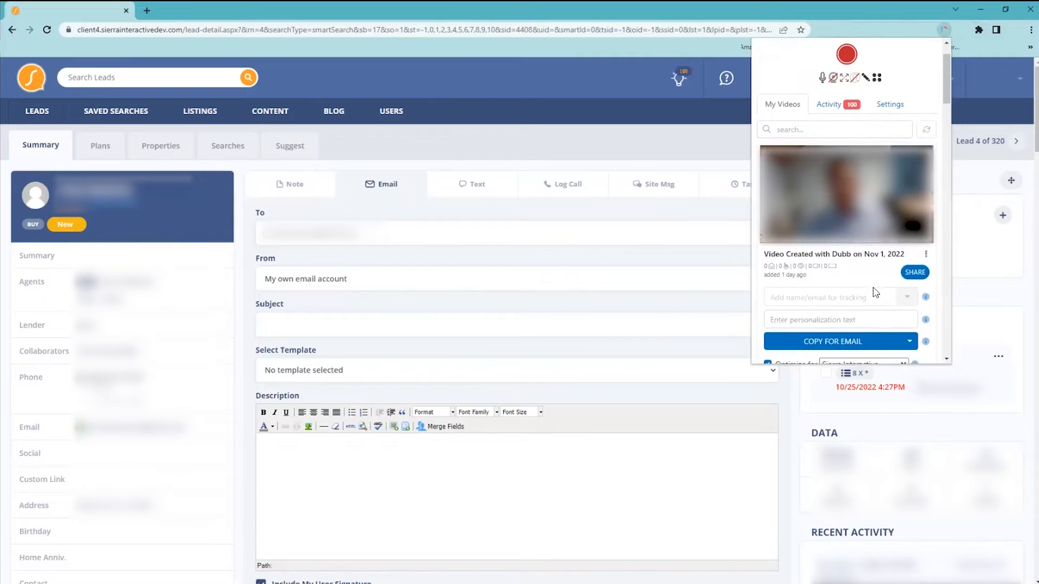
{"action": "scroll", "coordinate": [871, 303], "scroll_direction": "down", "scroll_amount": 1}
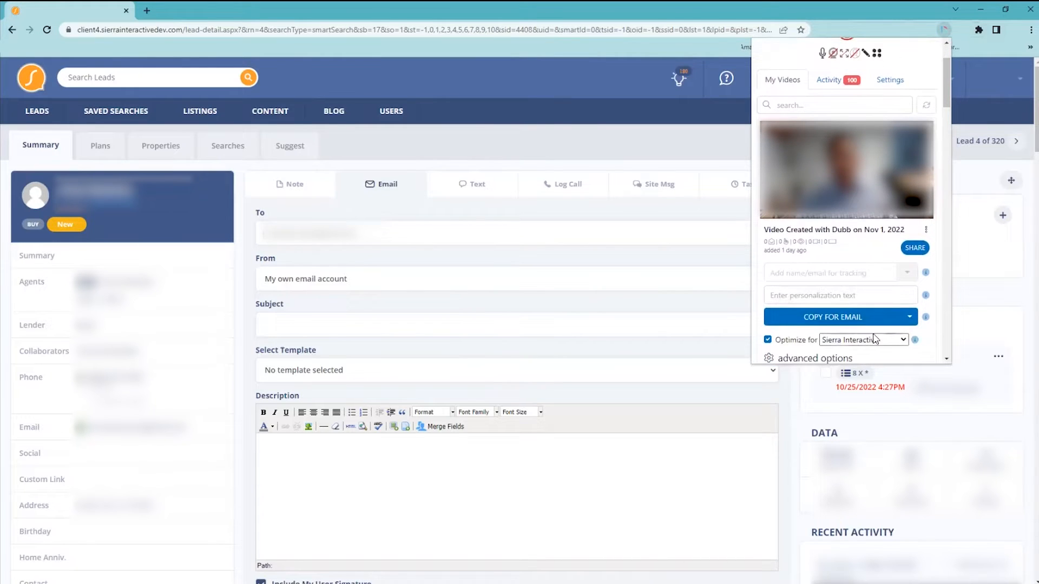
{"action": "left_click", "coordinate": [832, 317]}
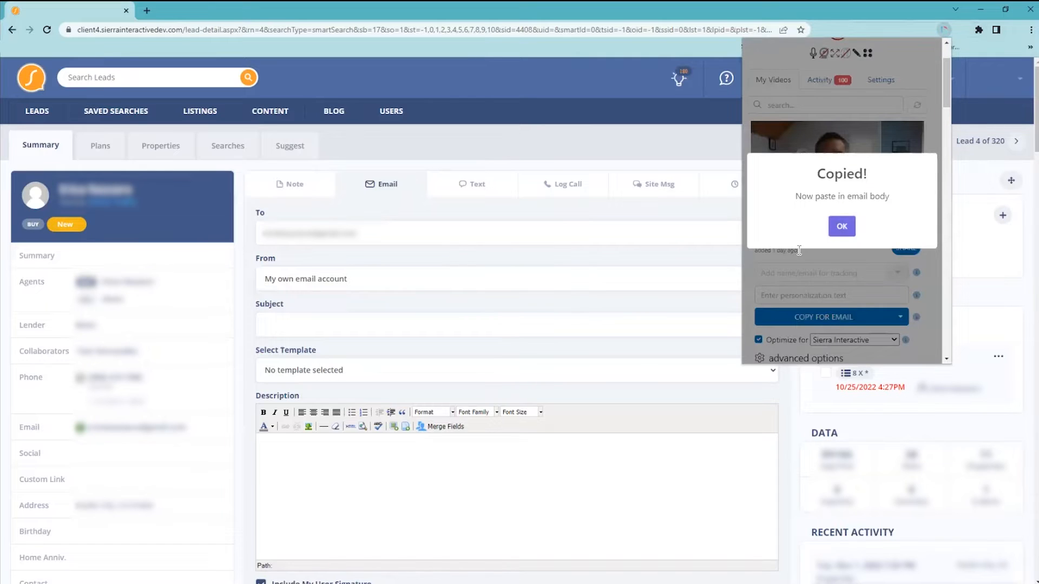
{"action": "left_click", "coordinate": [382, 464]}
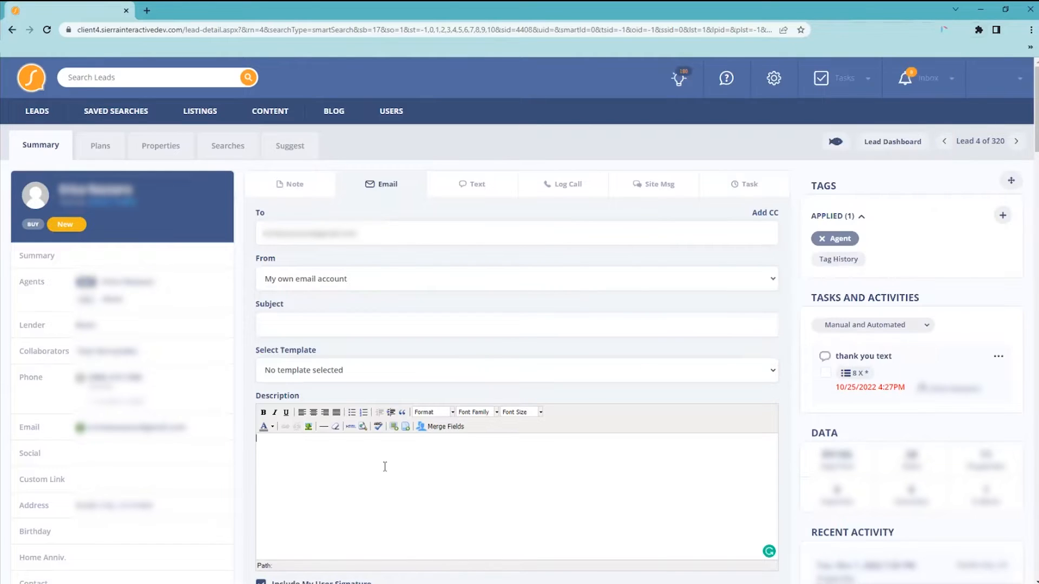
{"action": "right_click", "coordinate": [352, 465]}
{"action": "left_click", "coordinate": [380, 379]}
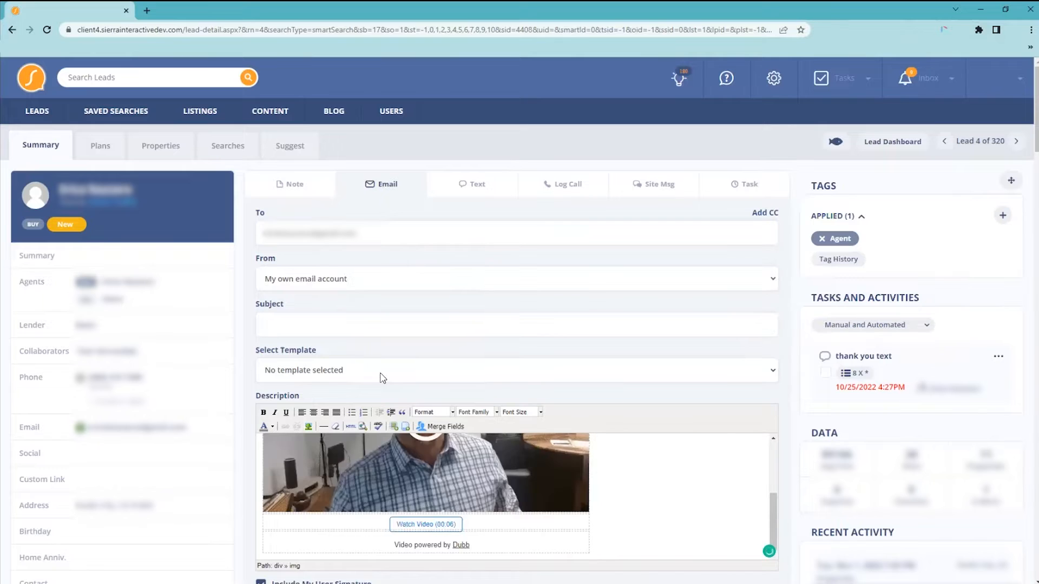
{"action": "scroll", "coordinate": [579, 485], "scroll_direction": "up", "scroll_amount": 3}
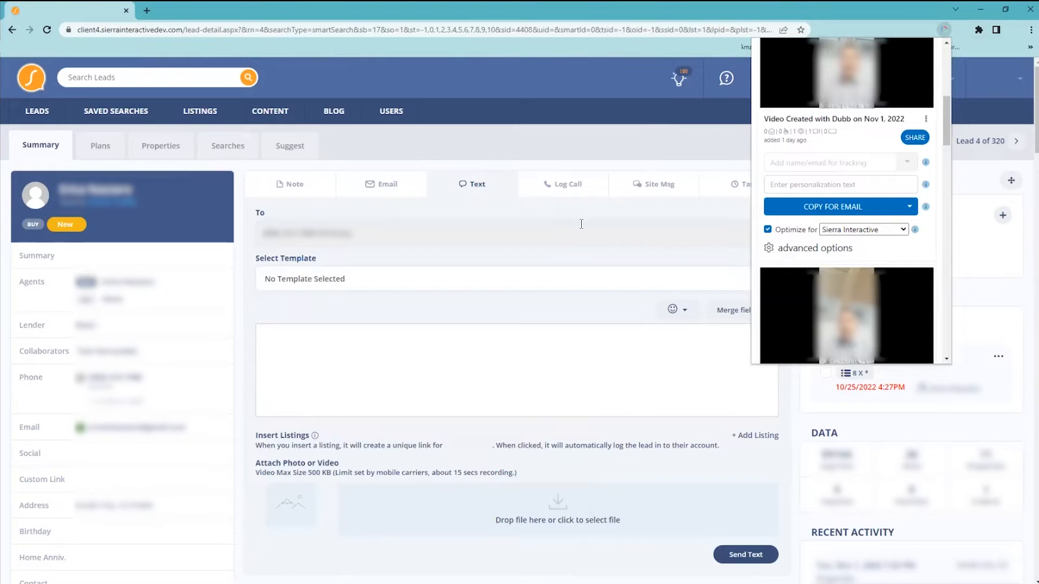
Step: Copy the short URL of the video whose share options are open and paste it into the text message body
{"action": "left_click", "coordinate": [909, 206]}
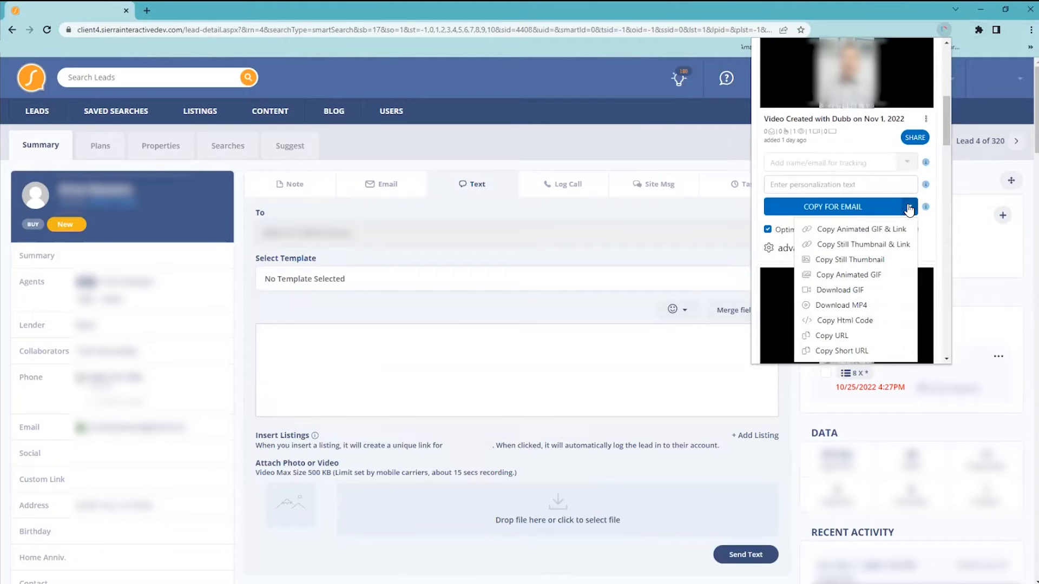
{"action": "left_click", "coordinate": [845, 351]}
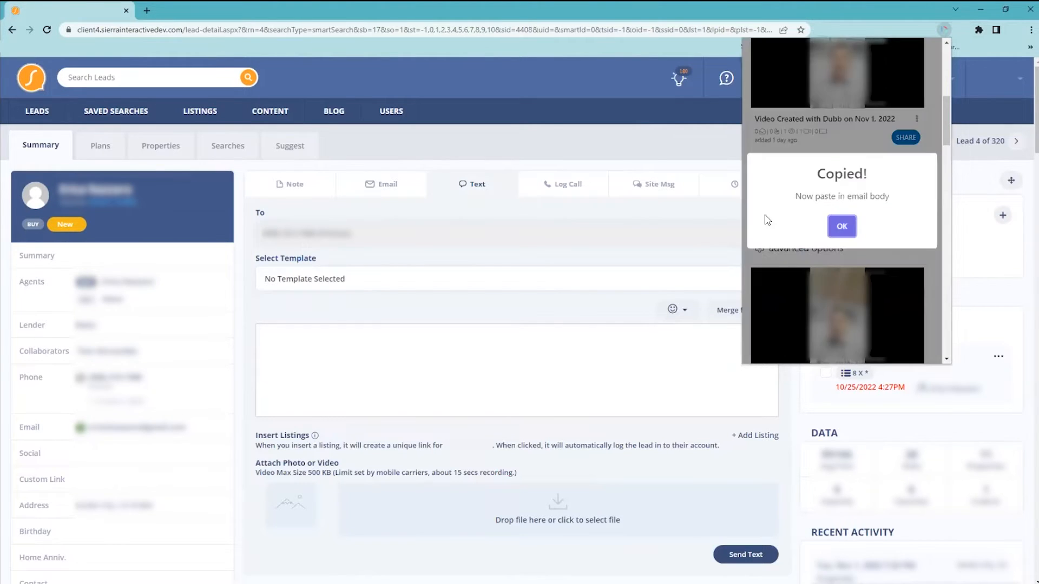
{"action": "left_click", "coordinate": [297, 365]}
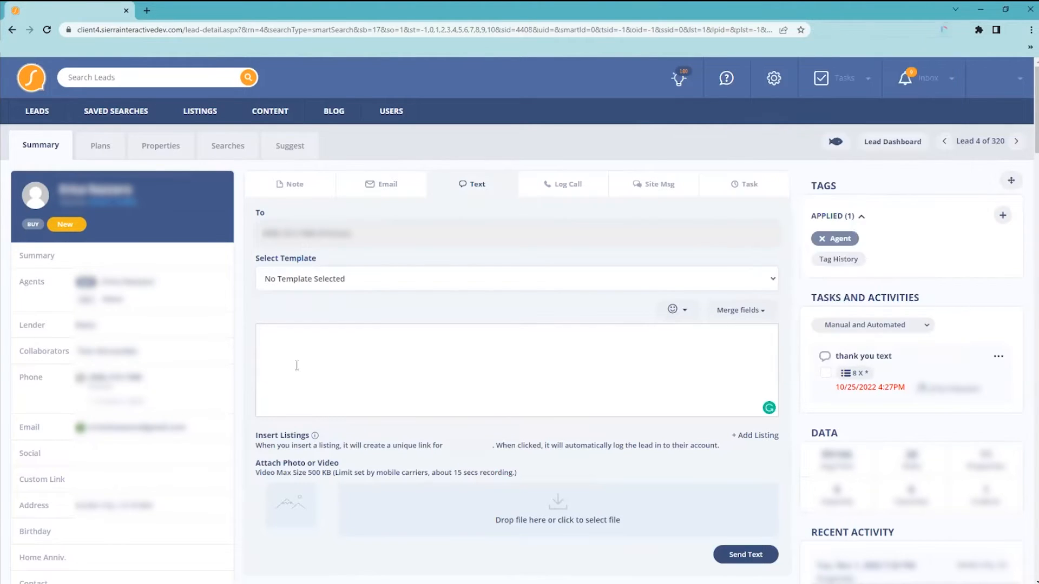
{"action": "right_click", "coordinate": [328, 353]}
{"action": "left_click", "coordinate": [354, 442]}
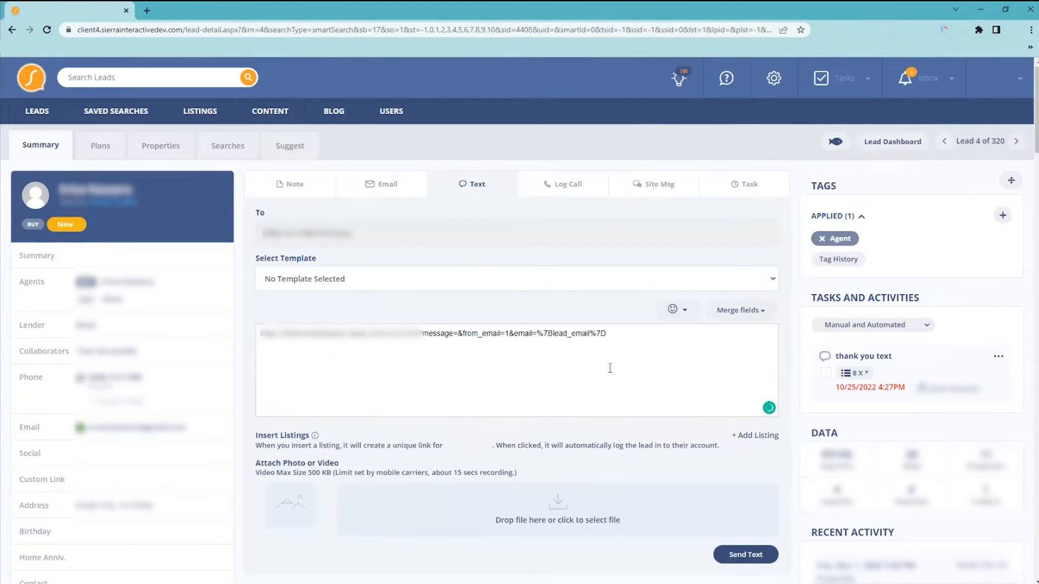
Step: Delete the tracking parameters from "message=" through the lead_email placeholder at the end of the pasted video link
{"action": "left_click_drag", "start_coordinate": [610, 368], "coordinate": [244, 336]}
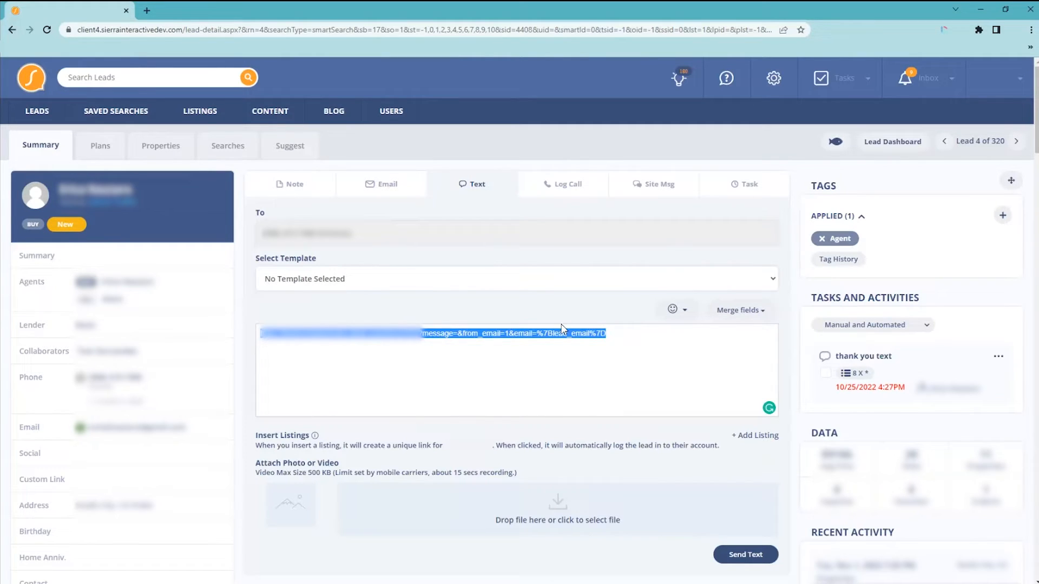
{"action": "left_click", "coordinate": [614, 333]}
{"action": "left_click_drag", "start_coordinate": [617, 333], "coordinate": [420, 336]}
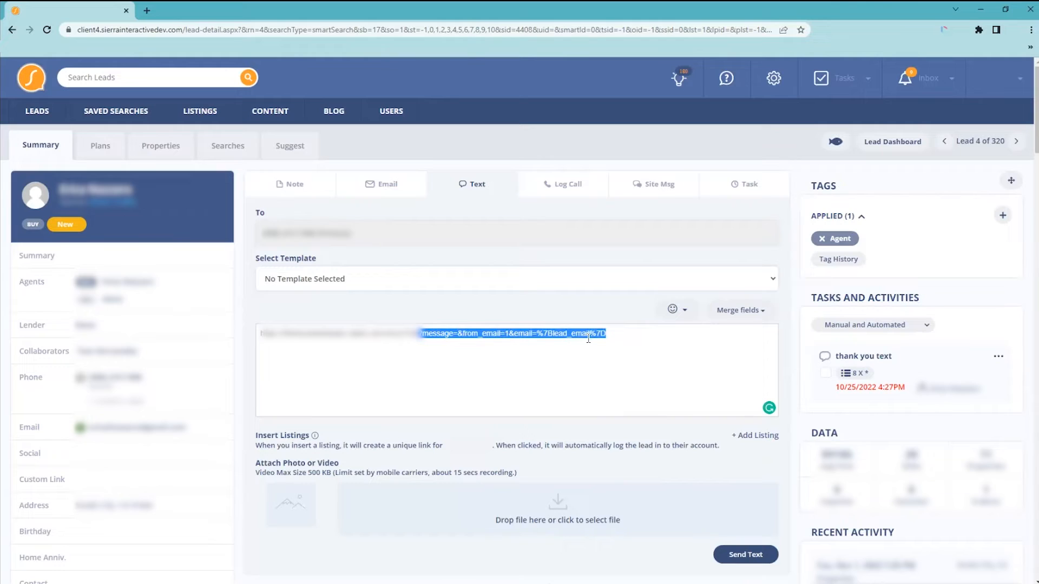
{"action": "key", "text": "BackSpace"}
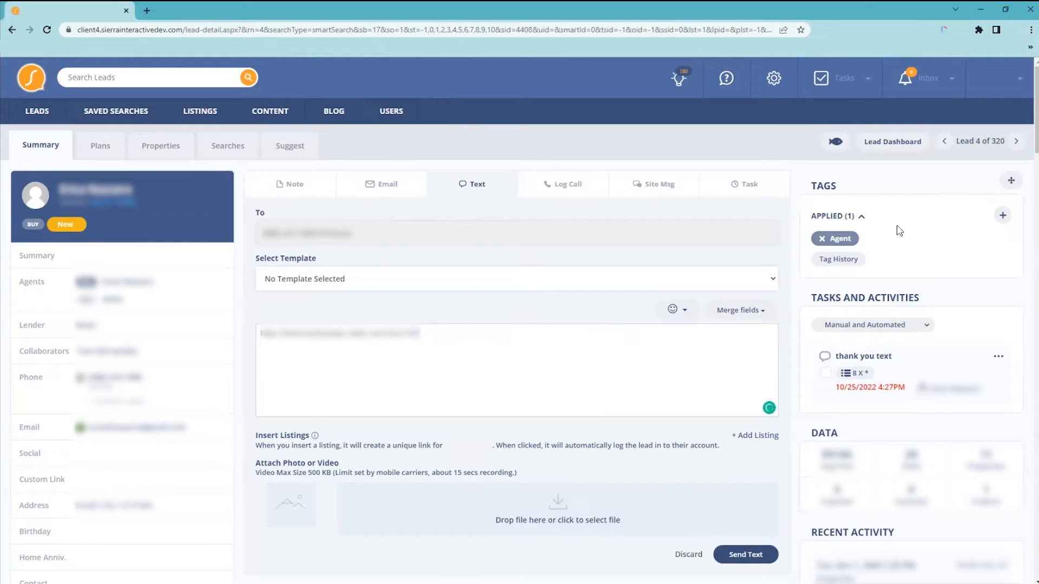
Step: Replace the link with a greeting using the lead's first name, followed by "Just wanted you to see this, test video"
{"action": "left_click_drag", "start_coordinate": [420, 334], "coordinate": [239, 334]}
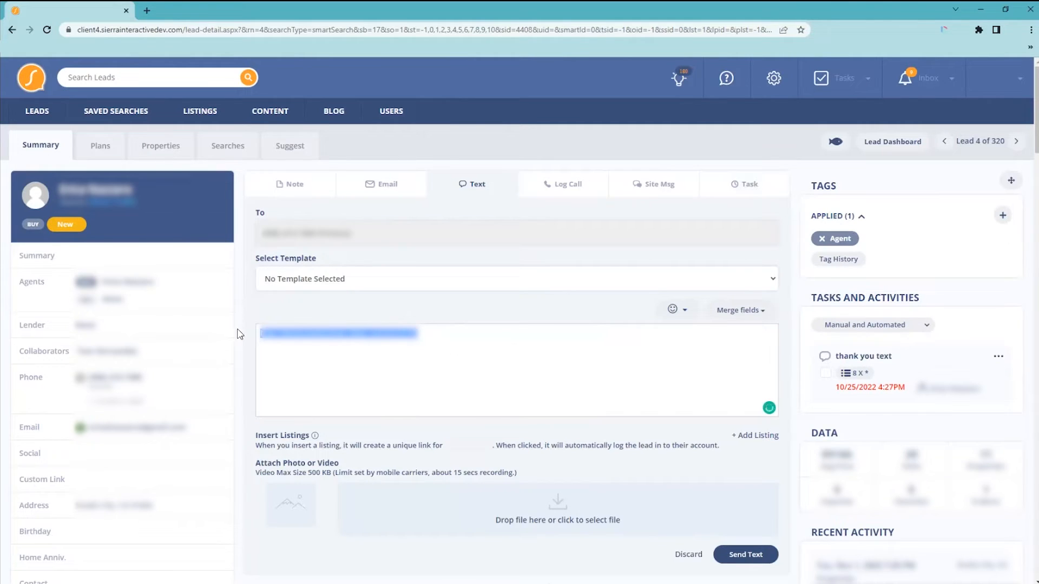
{"action": "left_click", "coordinate": [421, 336]}
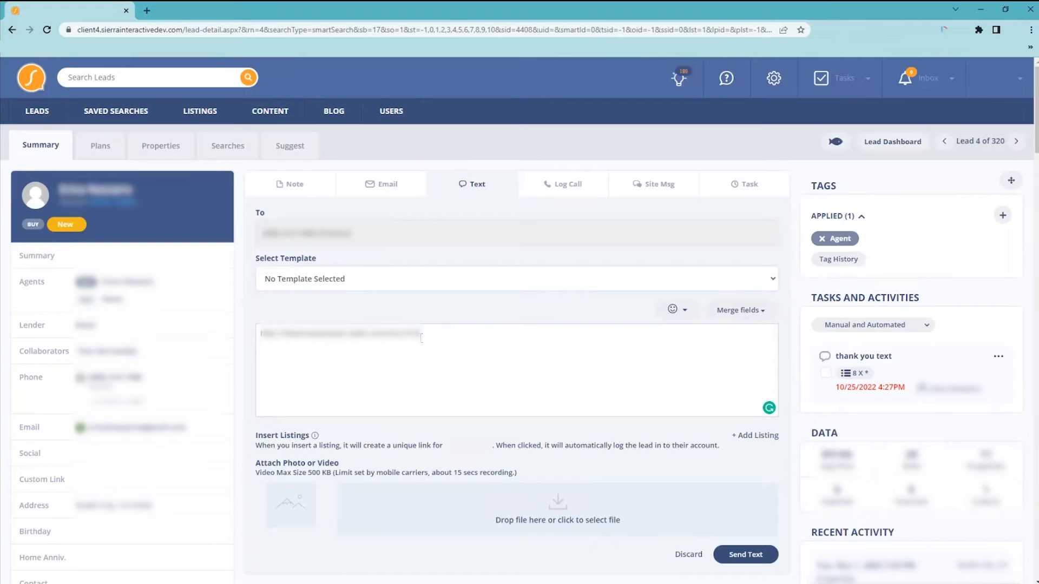
{"action": "left_click_drag", "start_coordinate": [421, 335], "coordinate": [248, 328]}
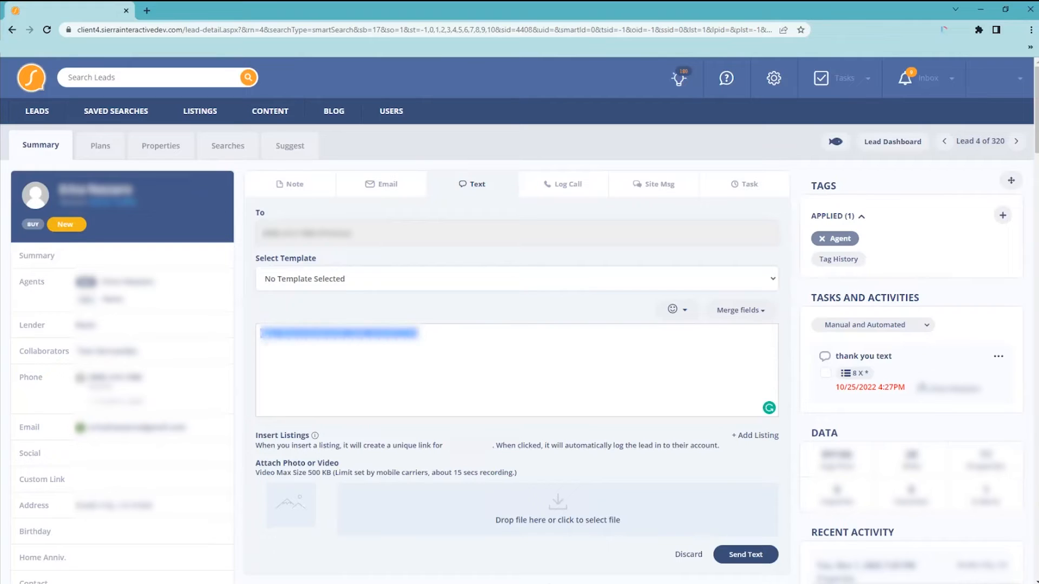
{"action": "left_click", "coordinate": [261, 335]}
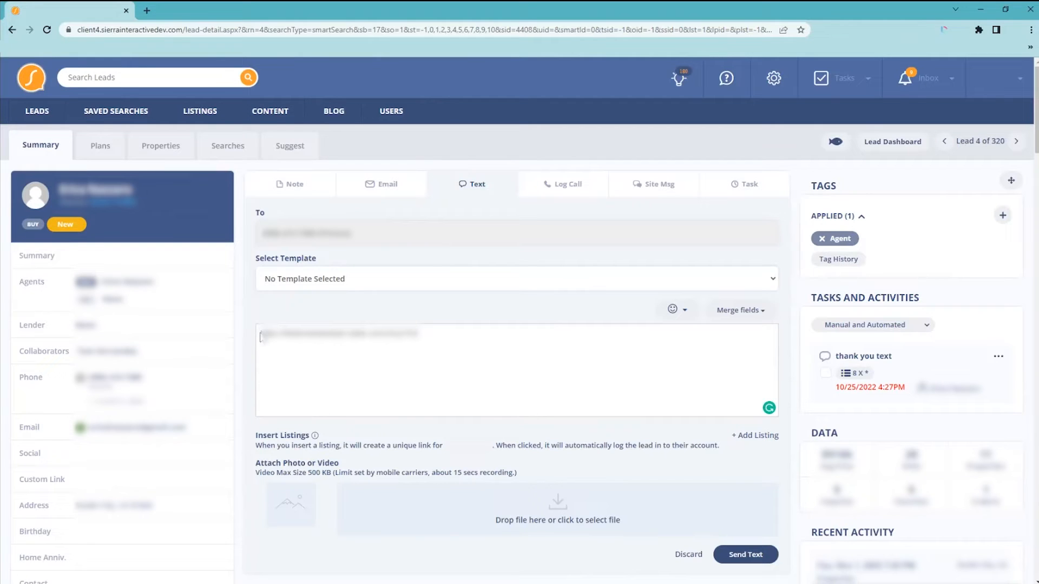
{"action": "key", "text": "ctrl+v"}
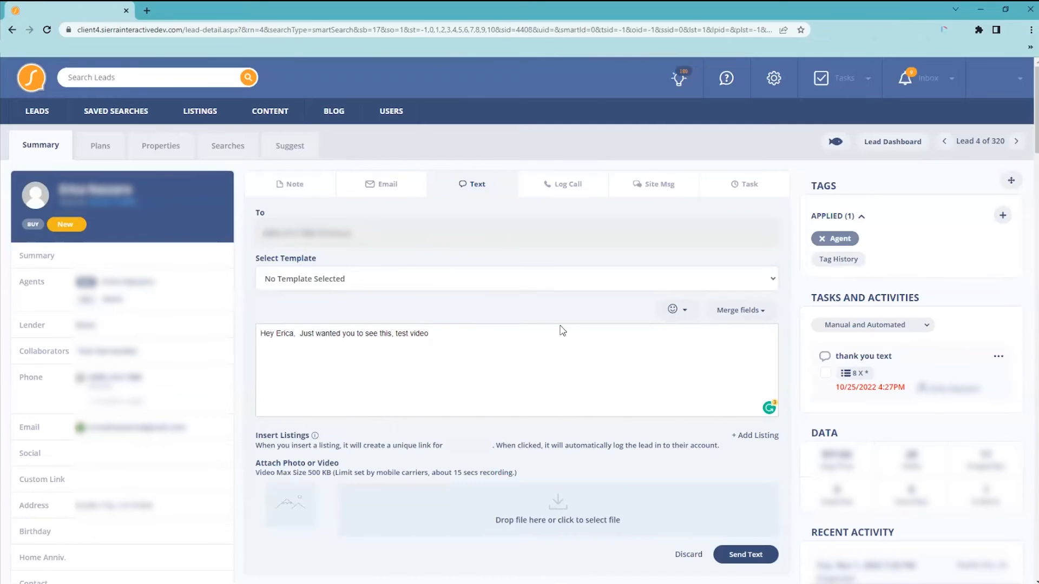
{"action": "key", "text": "Return"}
Step: Download the newest Dubb video in the video list as a GIF
{"action": "left_click", "coordinate": [944, 29]}
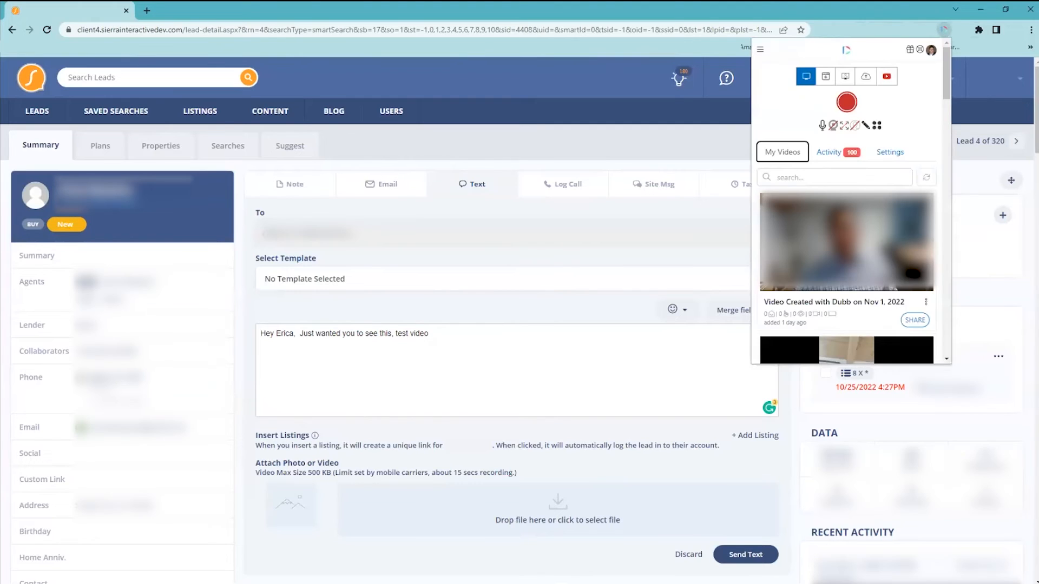
{"action": "left_click", "coordinate": [925, 323]}
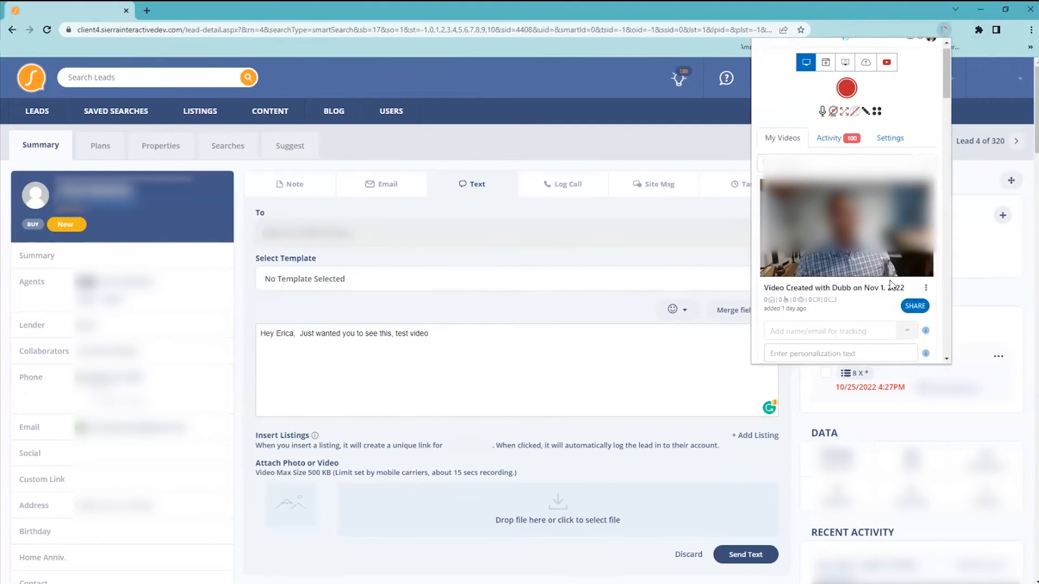
{"action": "scroll", "coordinate": [892, 285], "scroll_direction": "down", "scroll_amount": 1}
{"action": "left_click", "coordinate": [910, 337]}
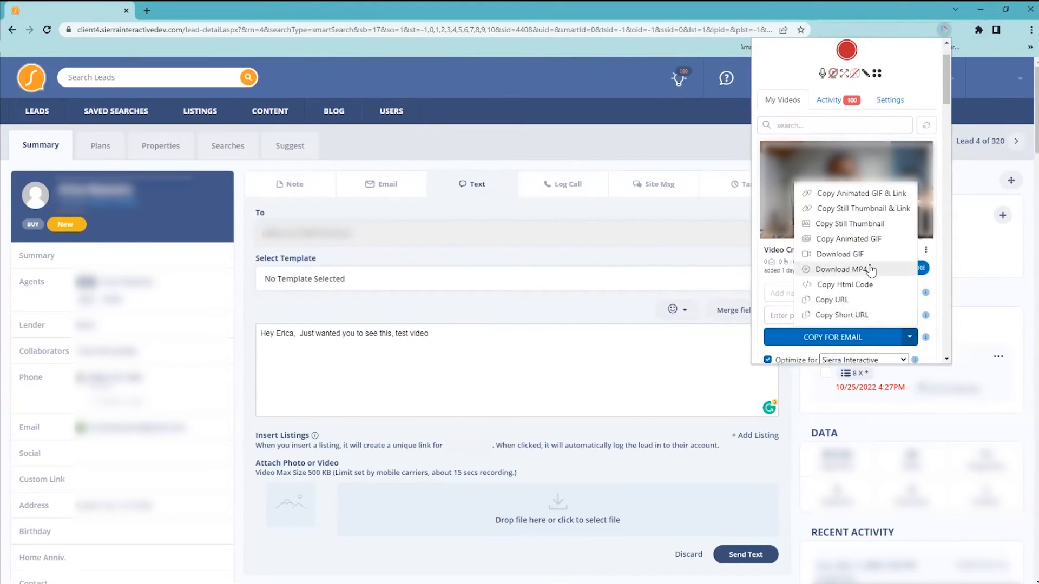
{"action": "left_click", "coordinate": [843, 255]}
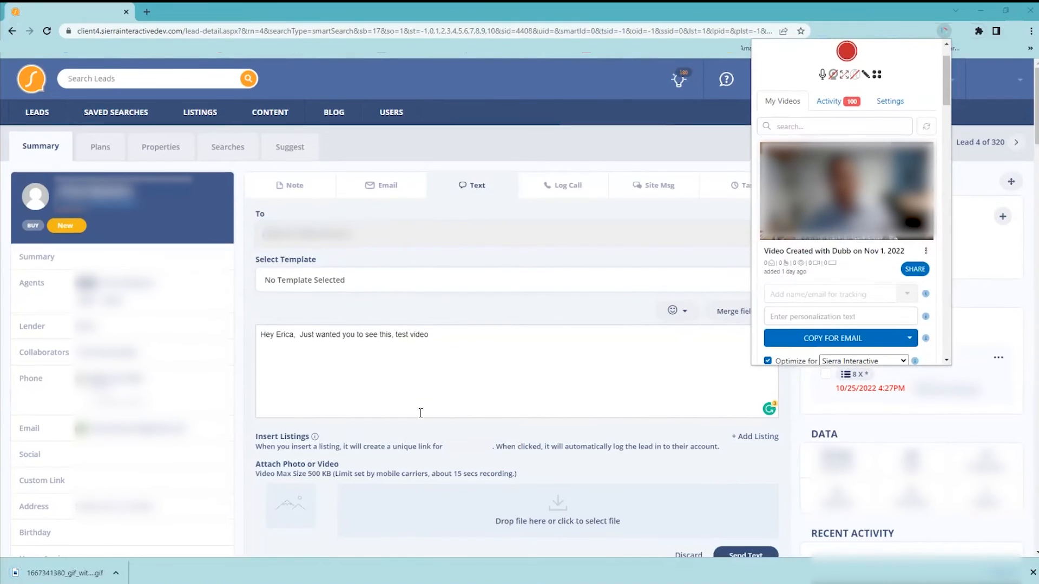
{"action": "scroll", "coordinate": [421, 412], "scroll_direction": "down", "scroll_amount": 1}
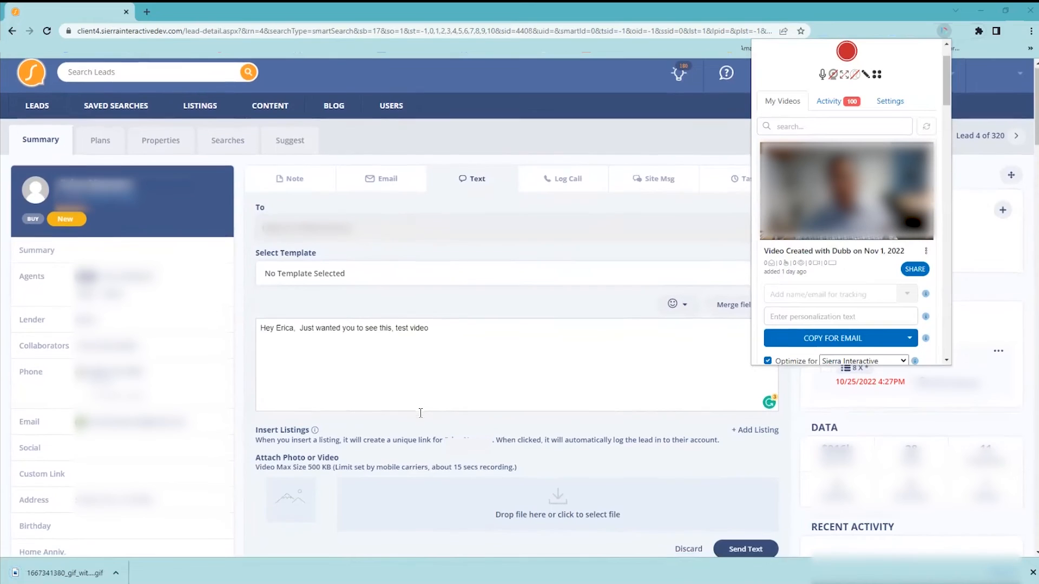
{"action": "left_click", "coordinate": [557, 498]}
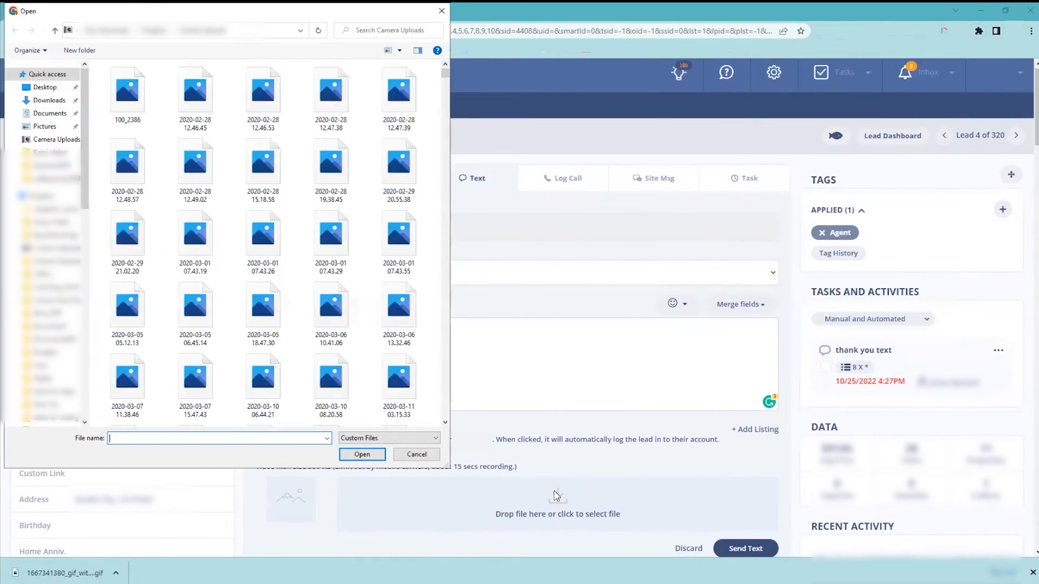
{"action": "left_click", "coordinate": [48, 100]}
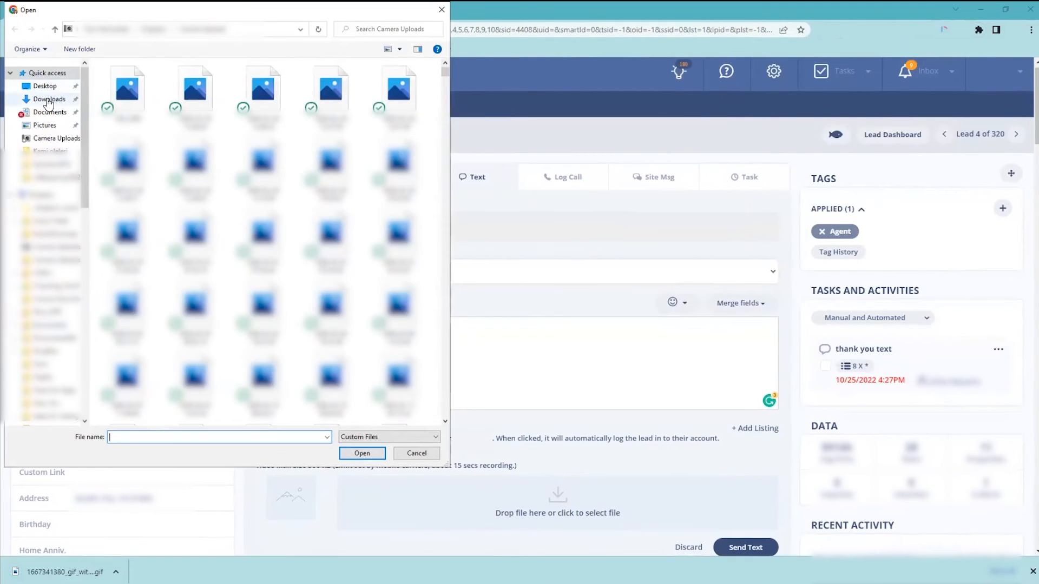
{"action": "left_click", "coordinate": [143, 96]}
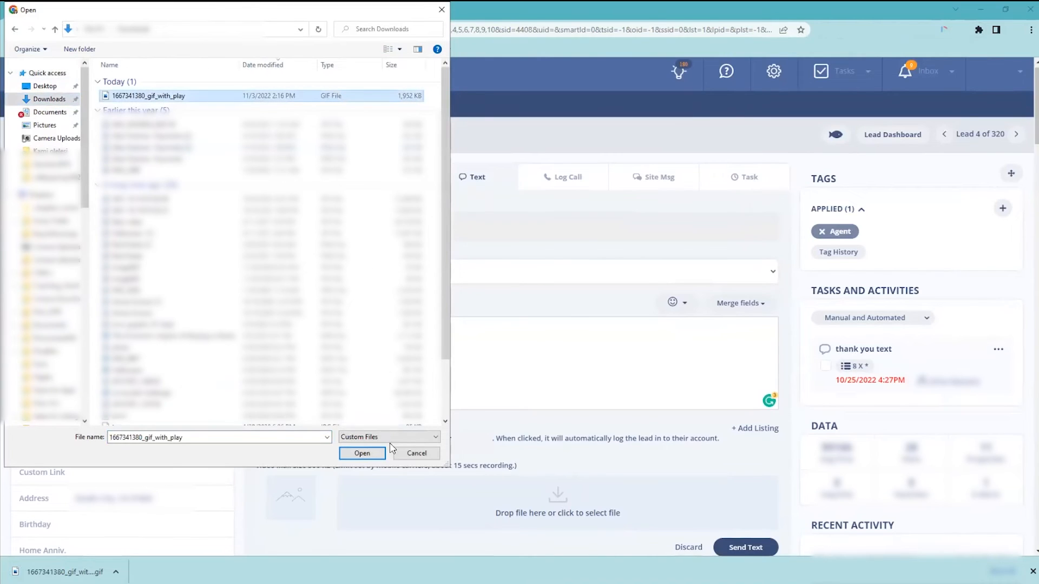
{"action": "left_click", "coordinate": [362, 453]}
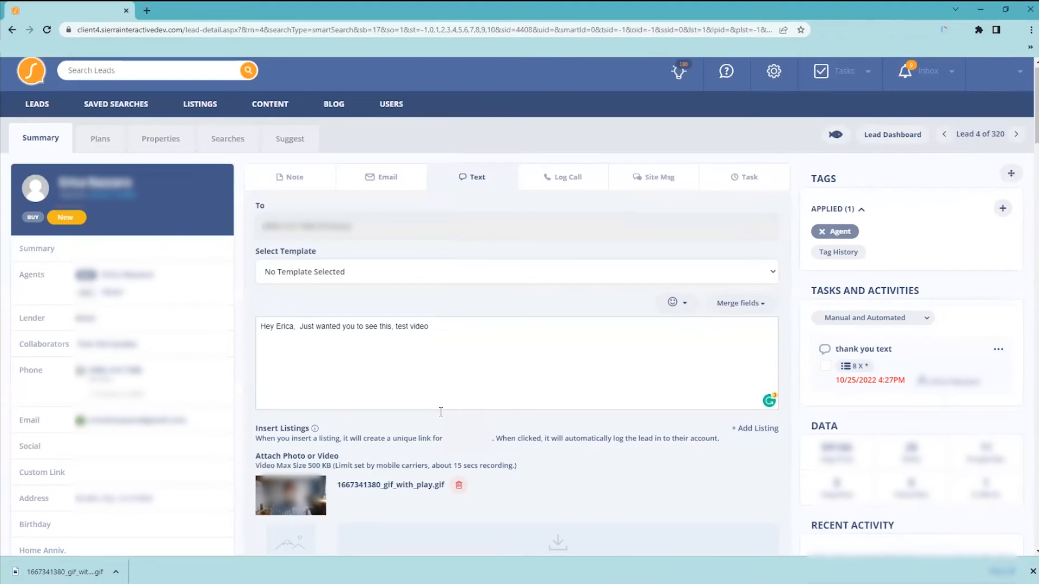
Step: Copy the newest Dubb video's share content and place the text cursor at the end of the message
{"action": "scroll", "coordinate": [457, 316], "scroll_direction": "down", "scroll_amount": 1}
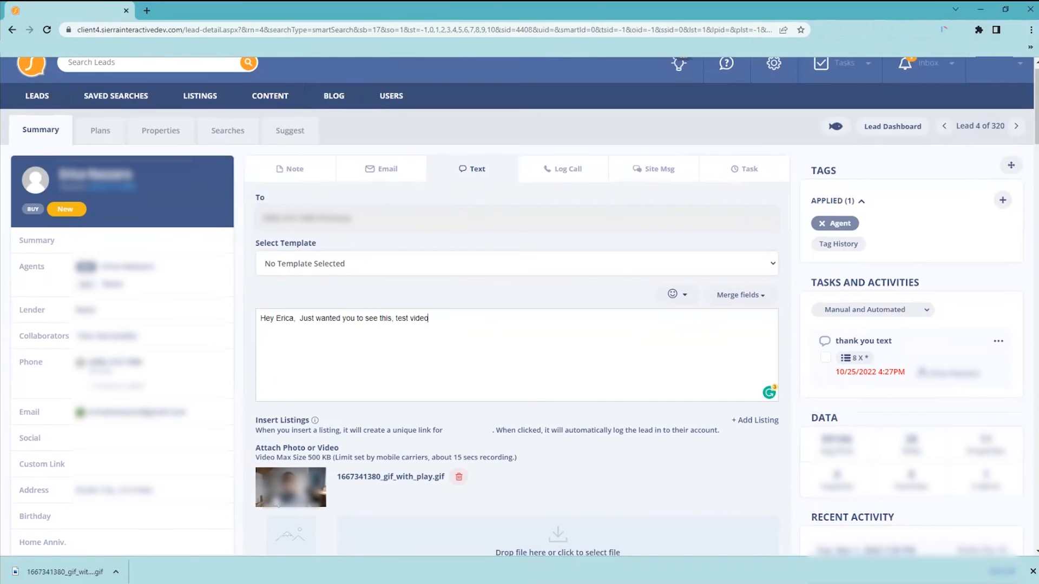
{"action": "left_click", "coordinate": [944, 29]}
{"action": "left_click", "coordinate": [881, 296]}
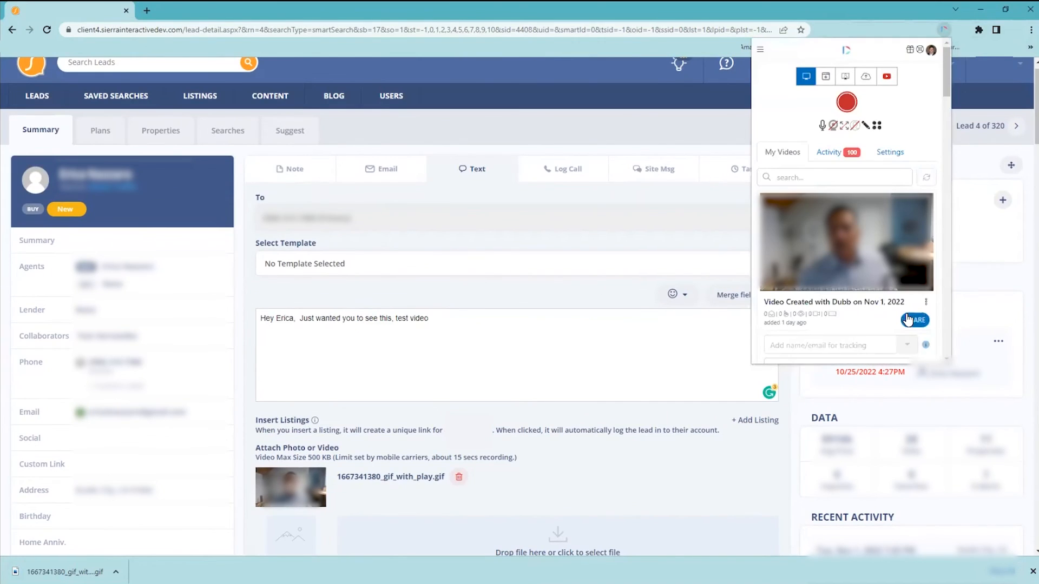
{"action": "scroll", "coordinate": [863, 311], "scroll_direction": "down", "scroll_amount": 1}
{"action": "scroll", "coordinate": [862, 312], "scroll_direction": "down", "scroll_amount": 2}
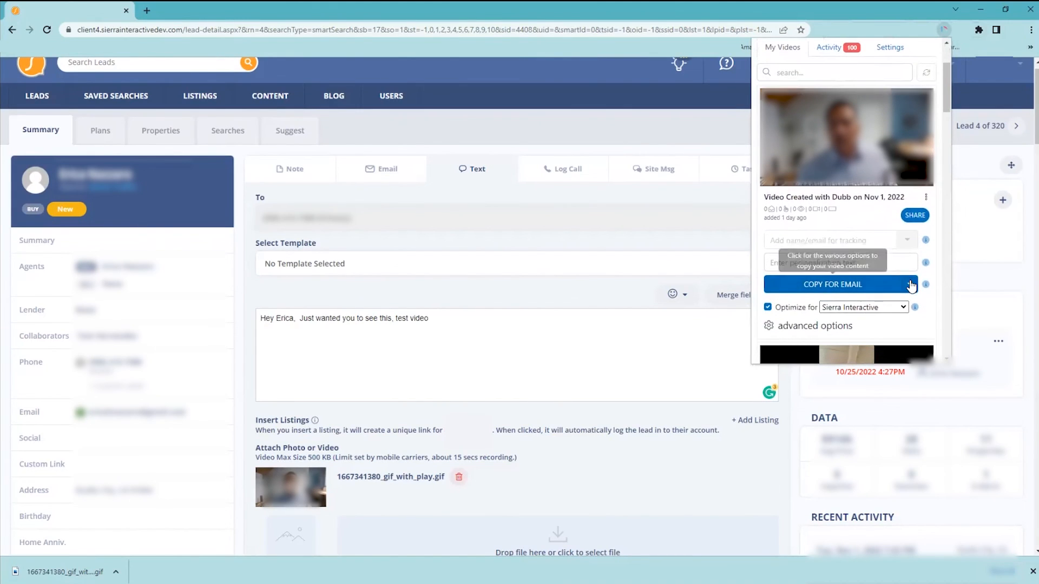
{"action": "left_click", "coordinate": [832, 284]}
{"action": "left_click", "coordinate": [457, 320]}
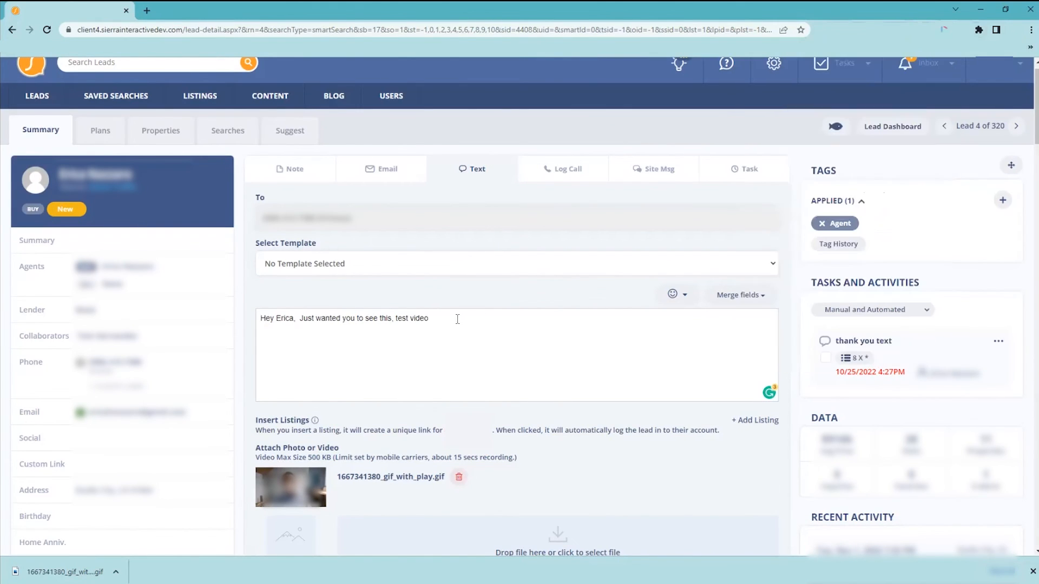